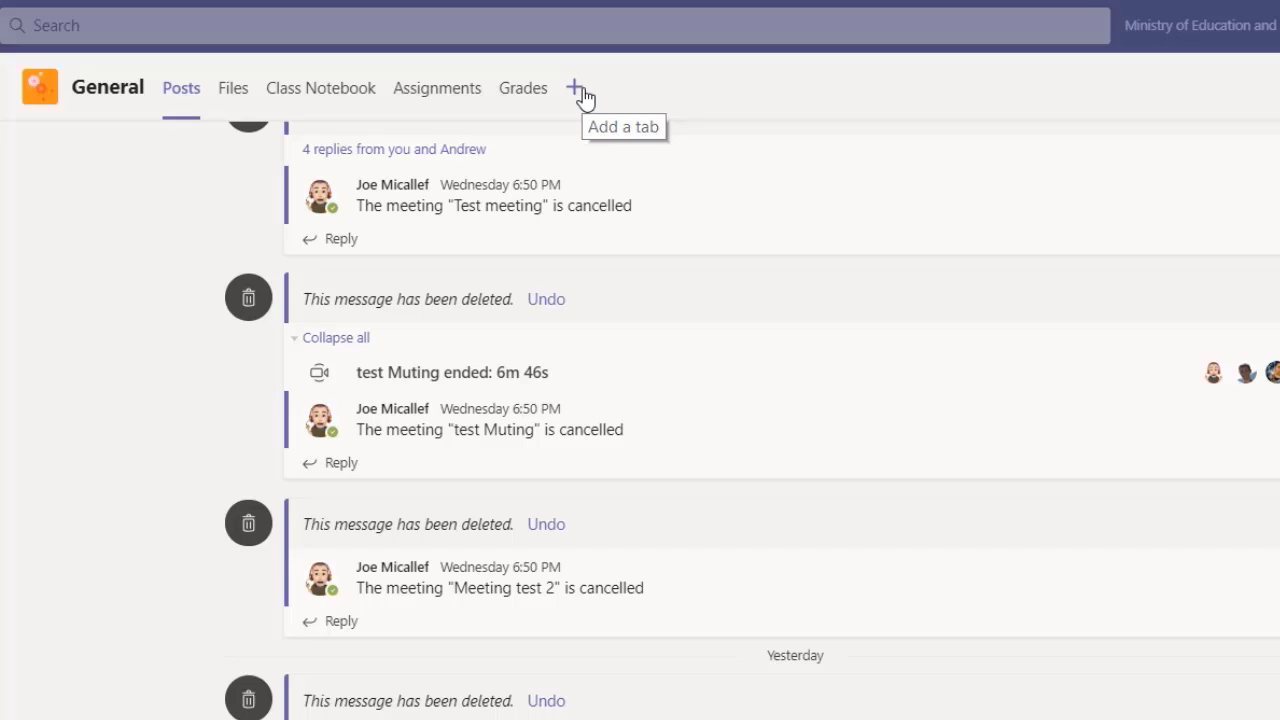
Step: Add the Insights app as a tab in the General channel without posting to the channel about it
left_click(582, 92)
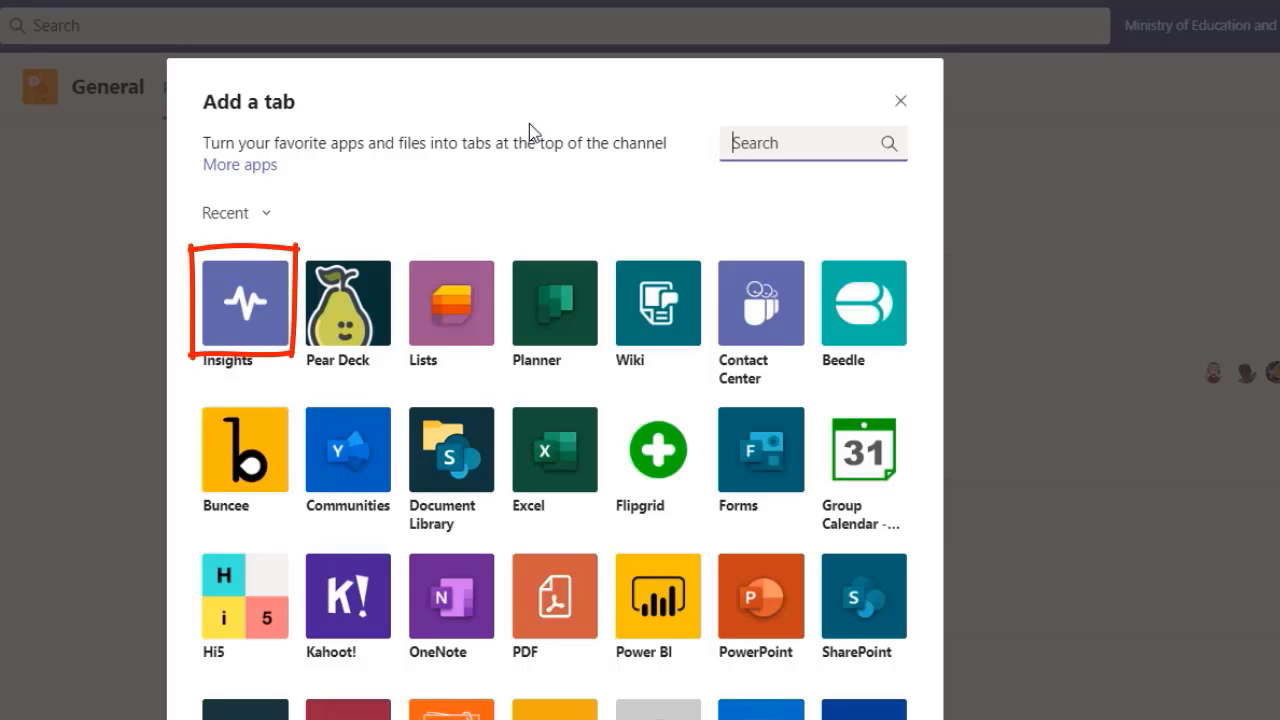
left_click(246, 318)
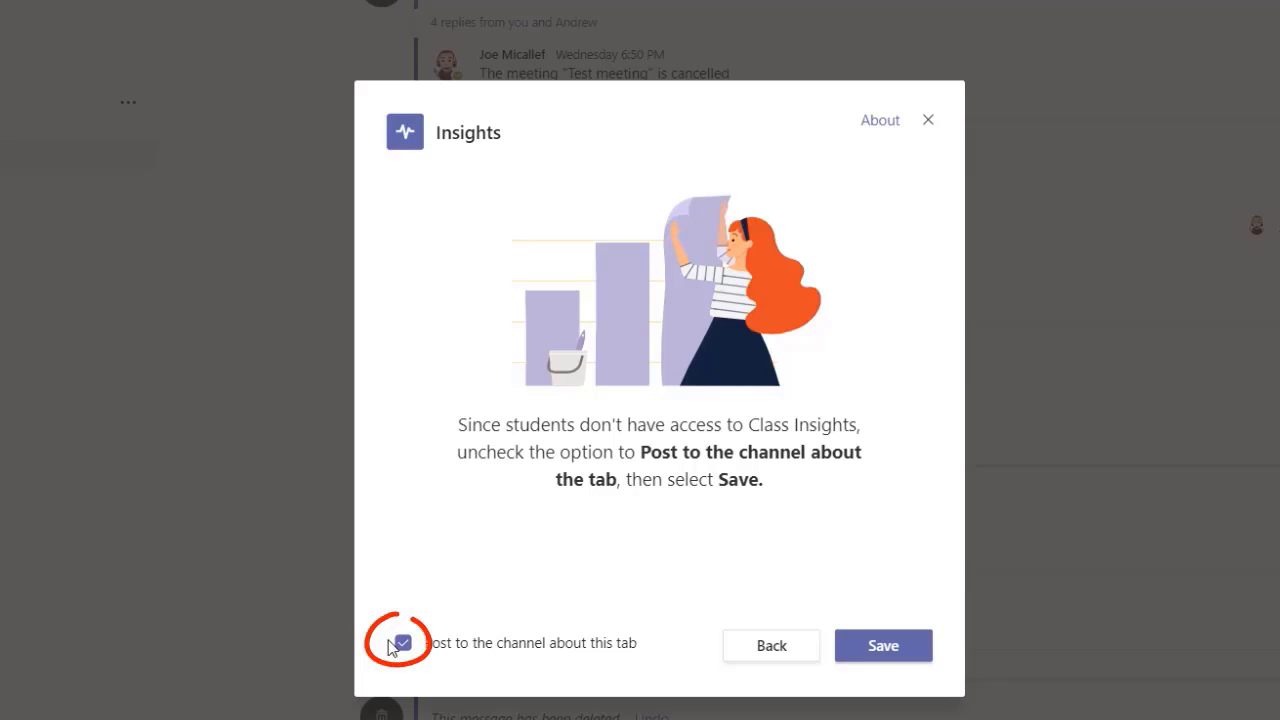
left_click(408, 648)
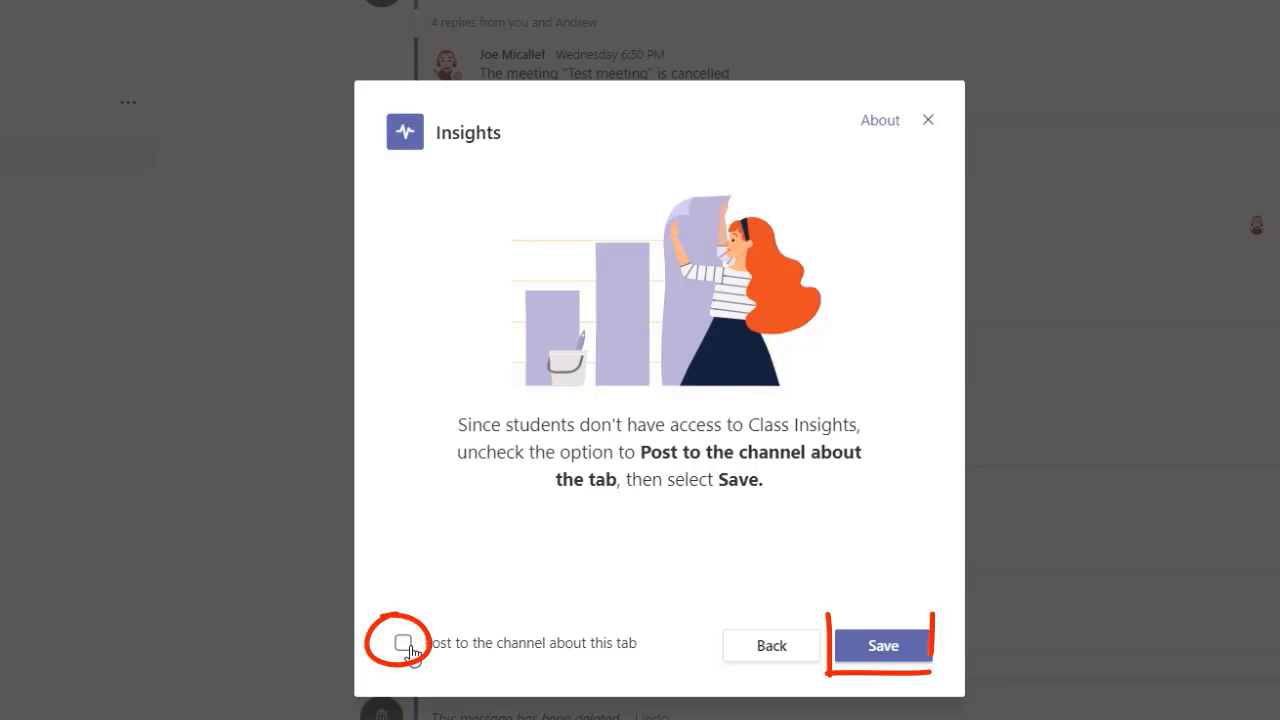
left_click(906, 648)
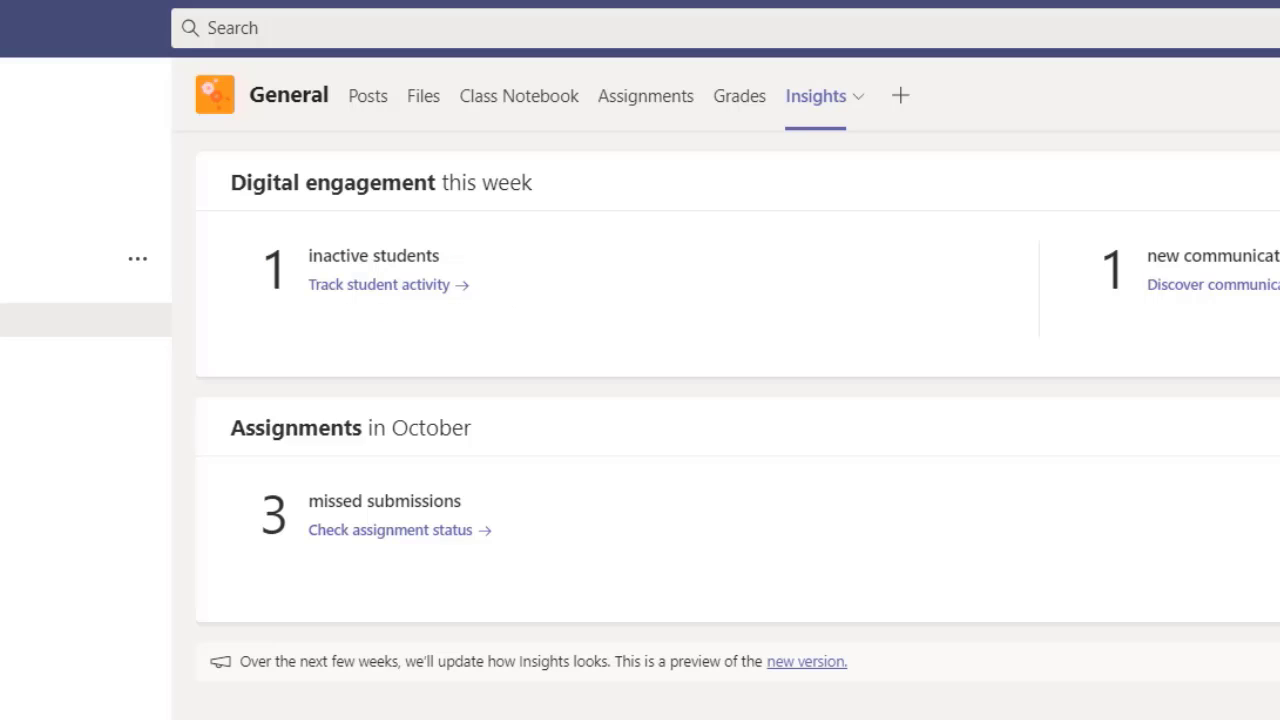
Step: Open the class's student activity report, filter it to Meetings and drill down to October 14
left_click(460, 290)
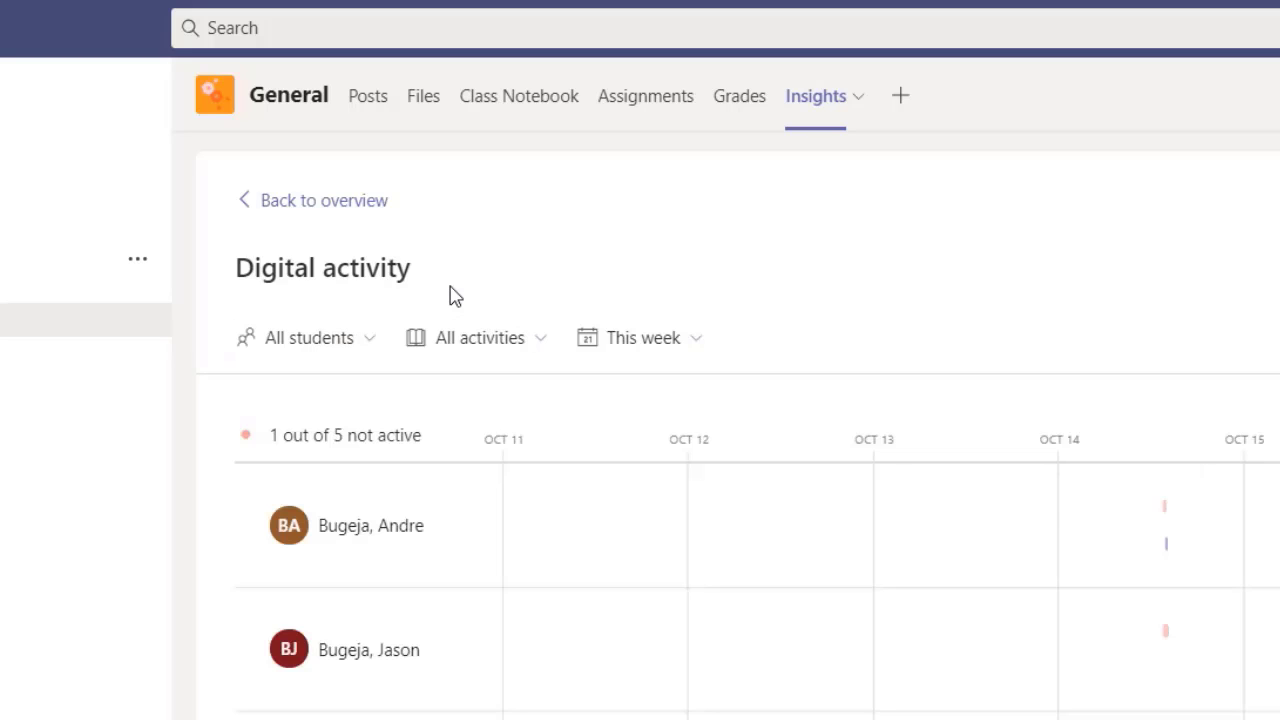
left_click(540, 354)
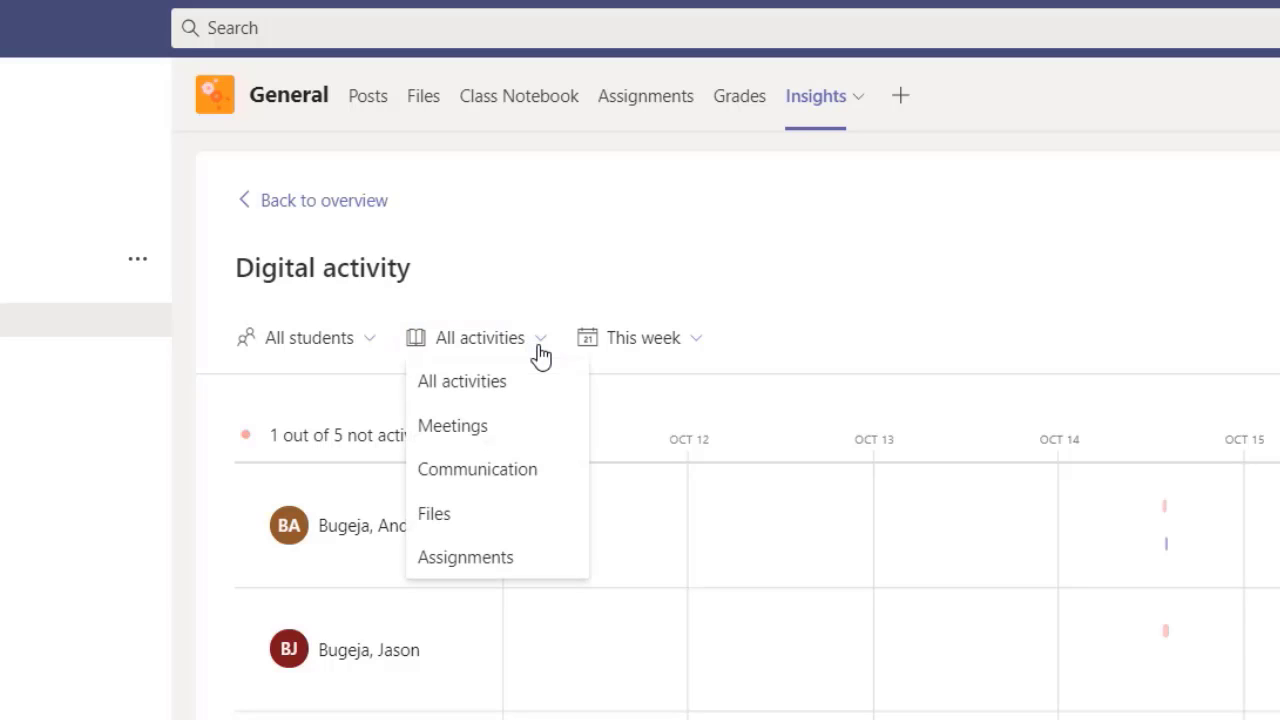
left_click(500, 427)
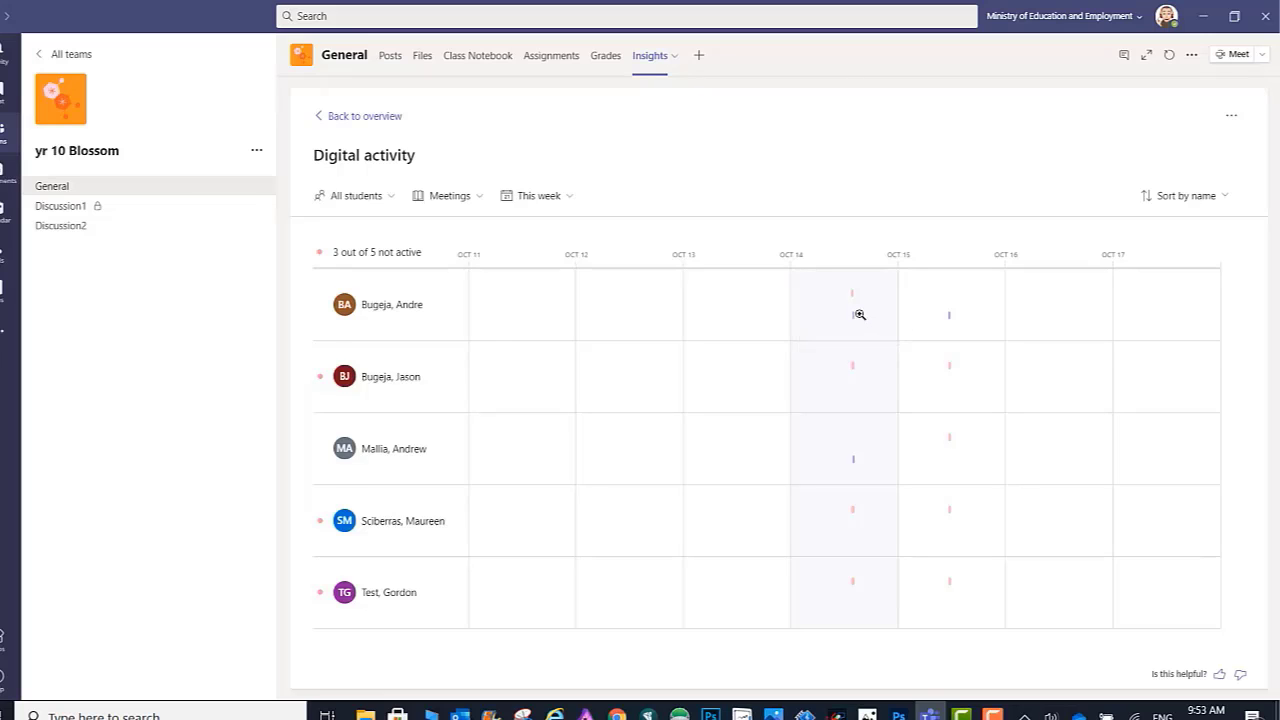
left_click(859, 314)
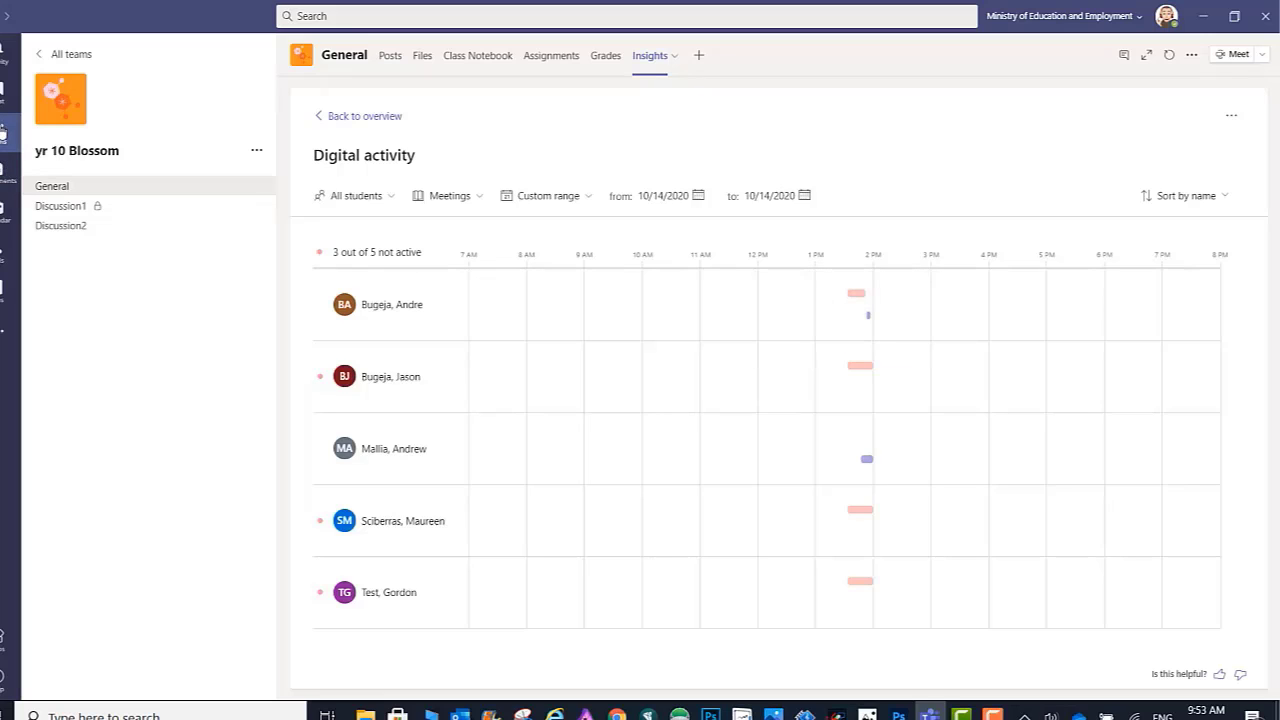
Step: Switch to the Photoshop Summer Course team and open the student activity report in its Insights
left_click(3, 132)
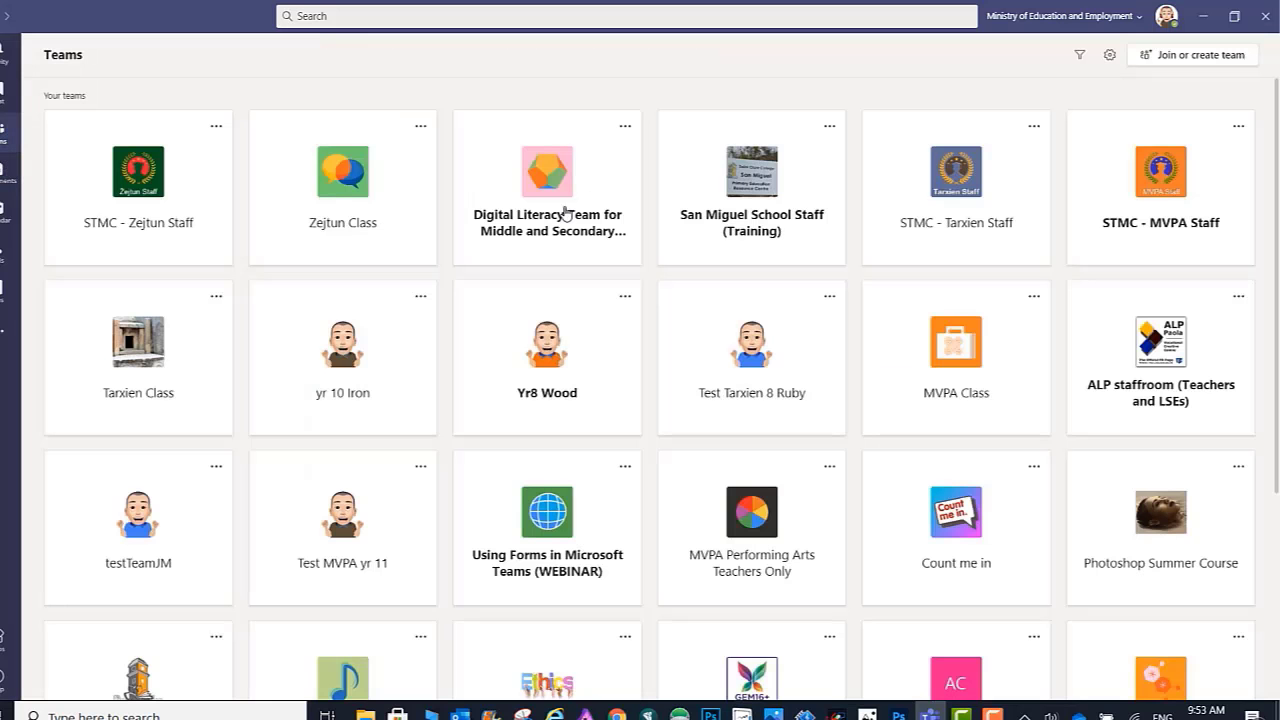
scroll(1200, 320, "down", 3)
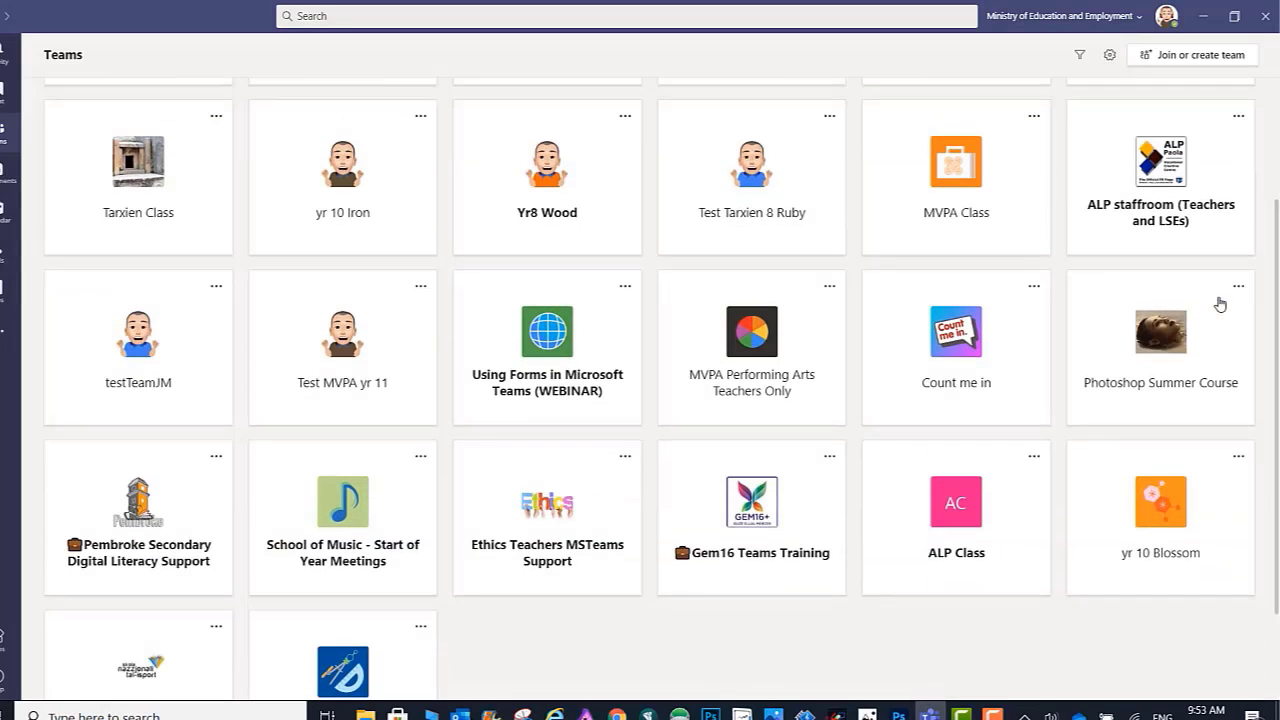
left_click(1178, 330)
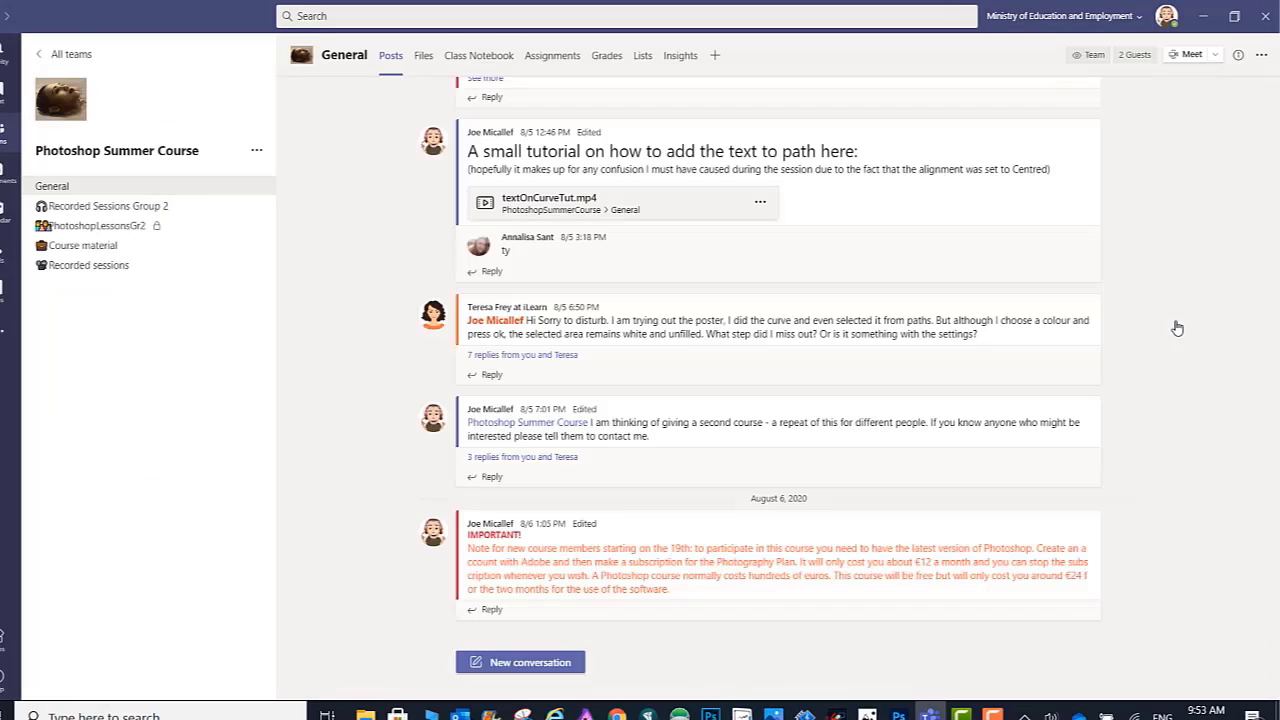
left_click(680, 56)
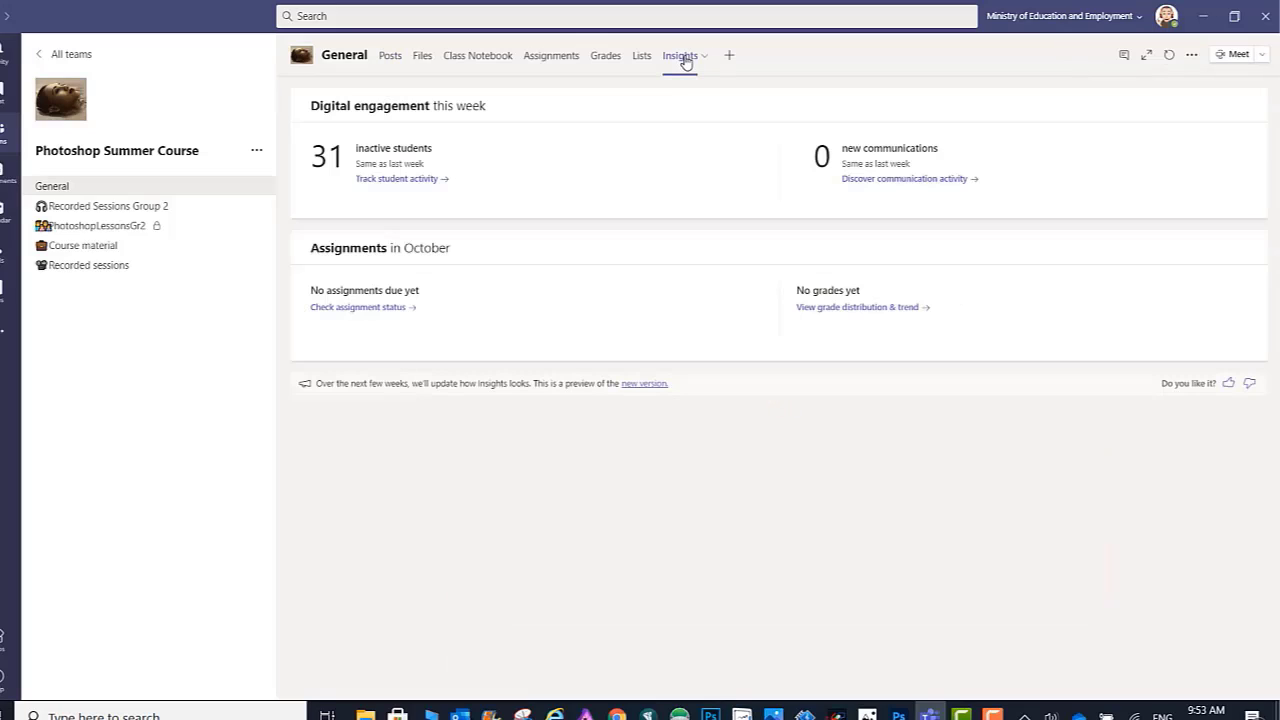
left_click(436, 180)
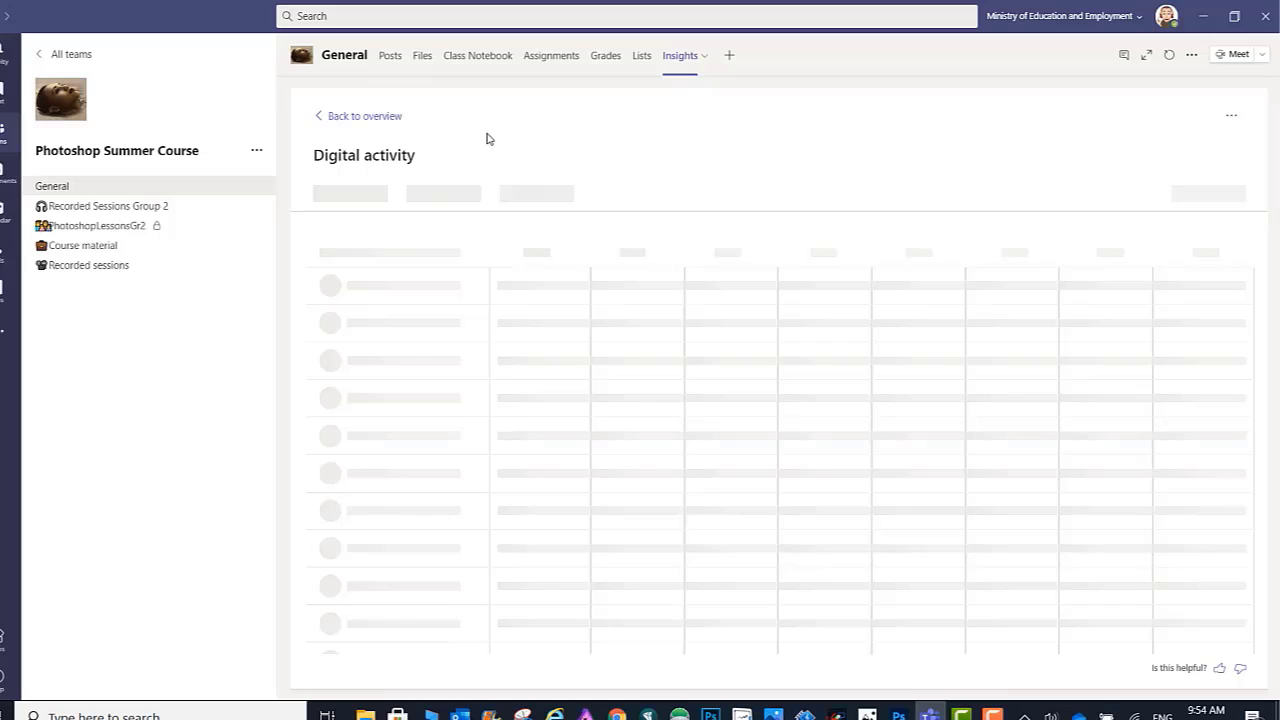
Step: Filter the digital activity to Meetings with a custom date range starting on 8/1/2020
left_click(480, 200)
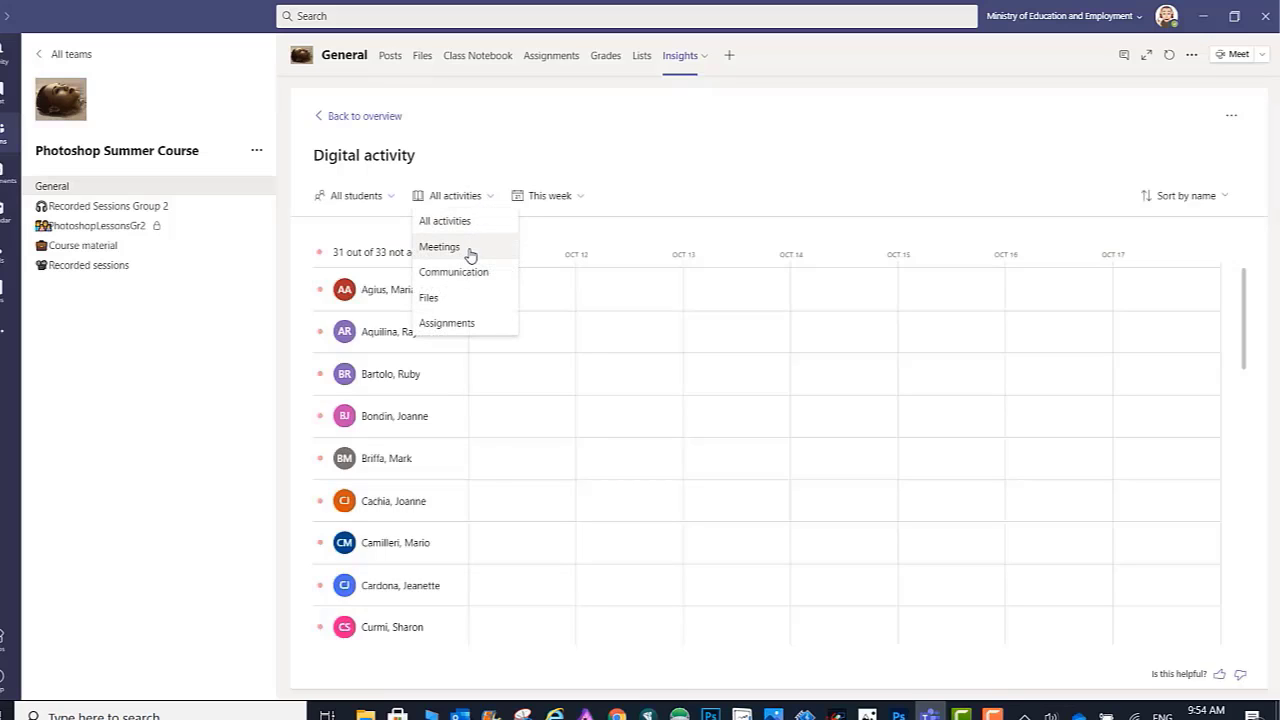
left_click(468, 252)
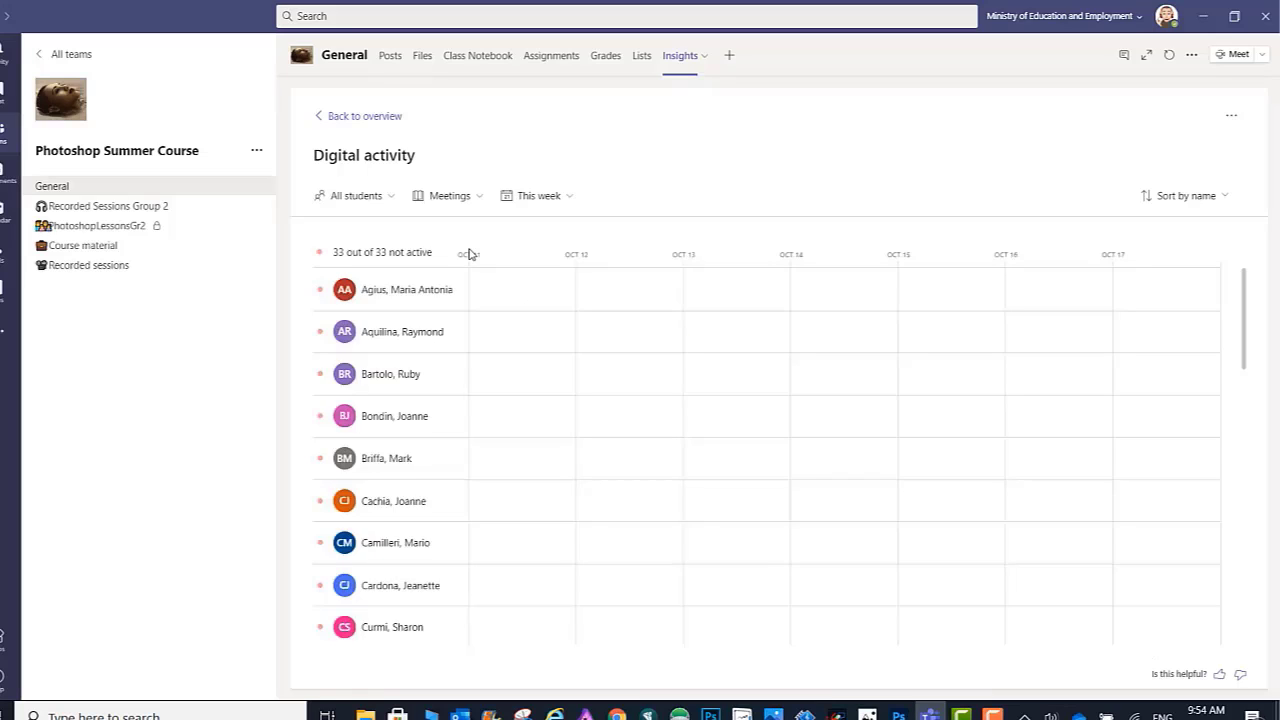
left_click(574, 198)
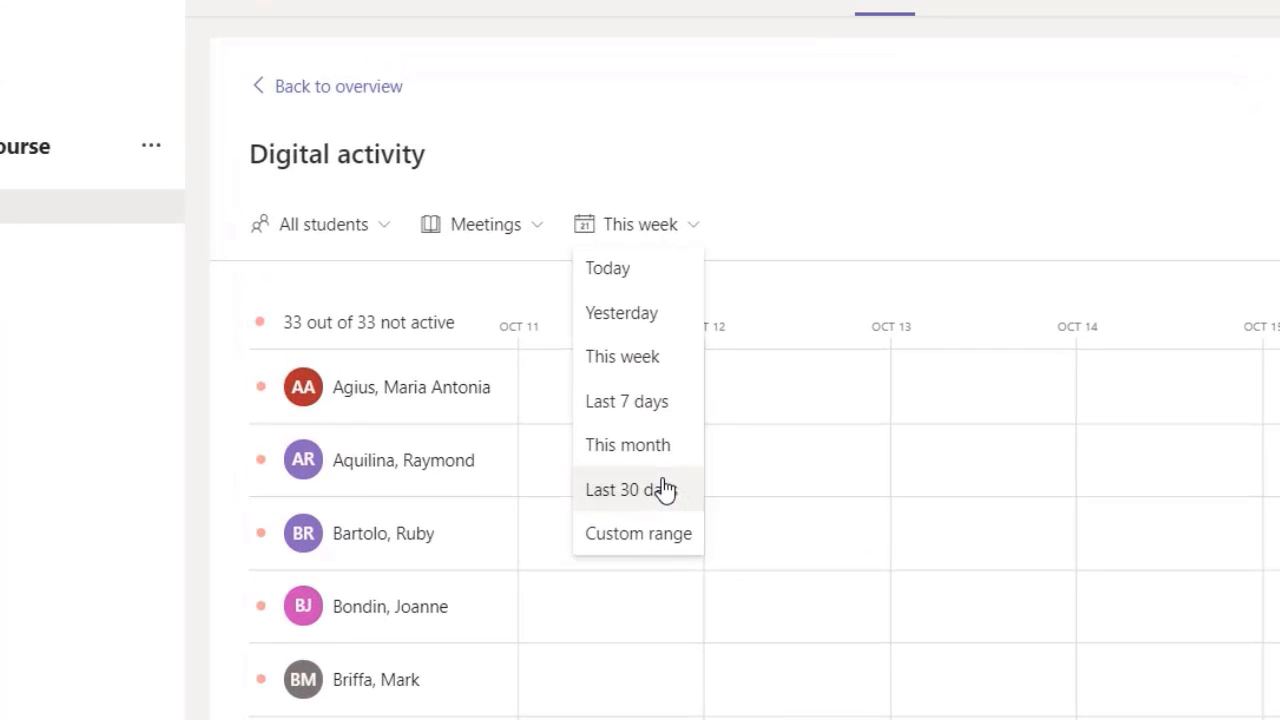
left_click(662, 541)
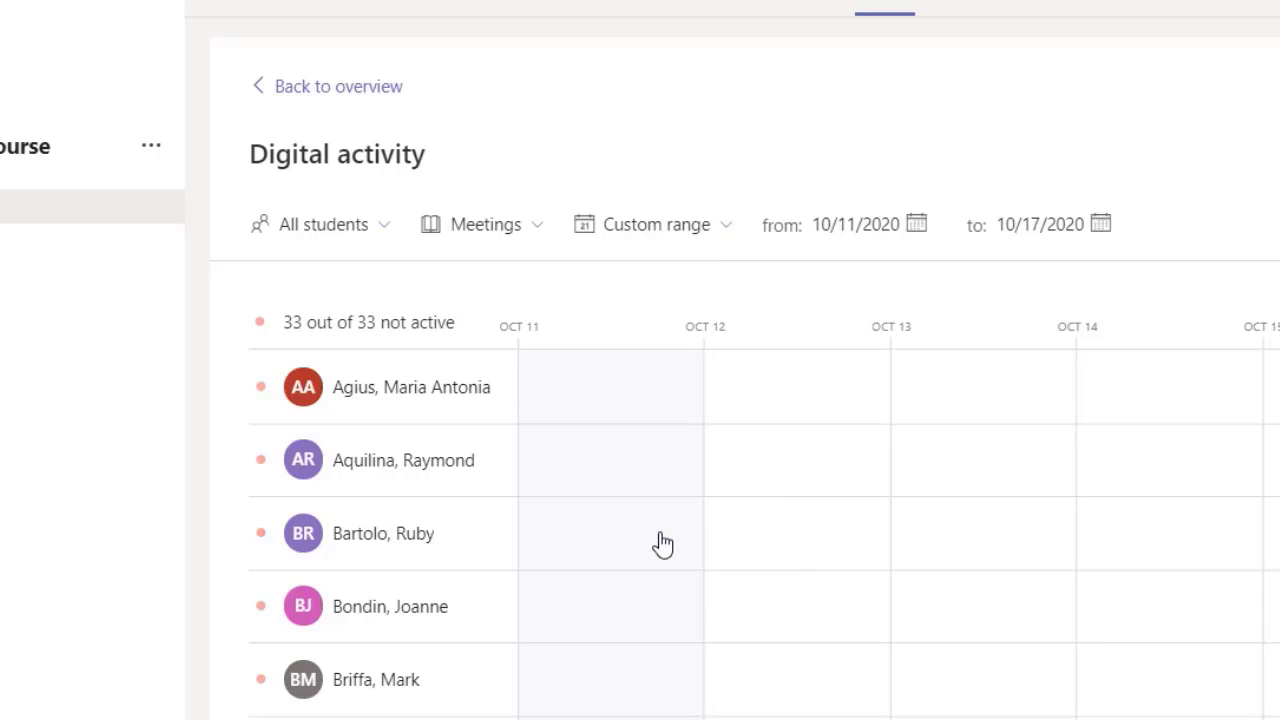
left_click(919, 224)
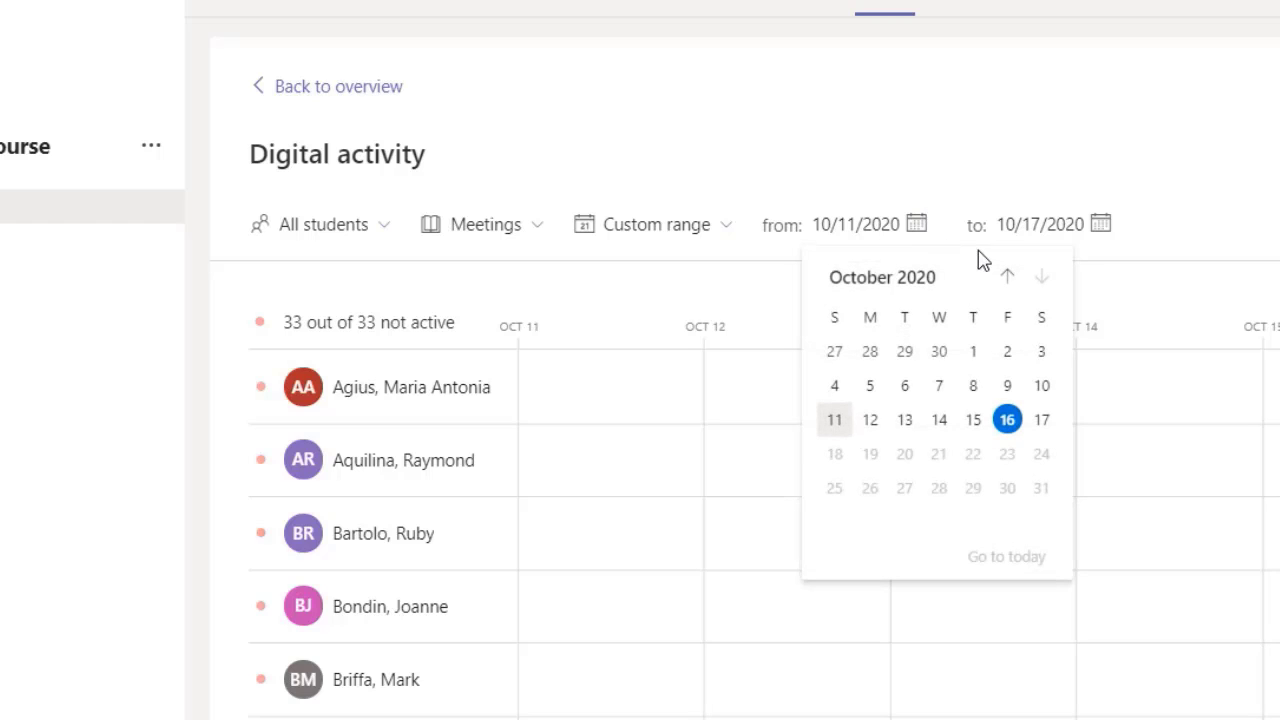
left_click(1007, 276)
left_click(1007, 276)
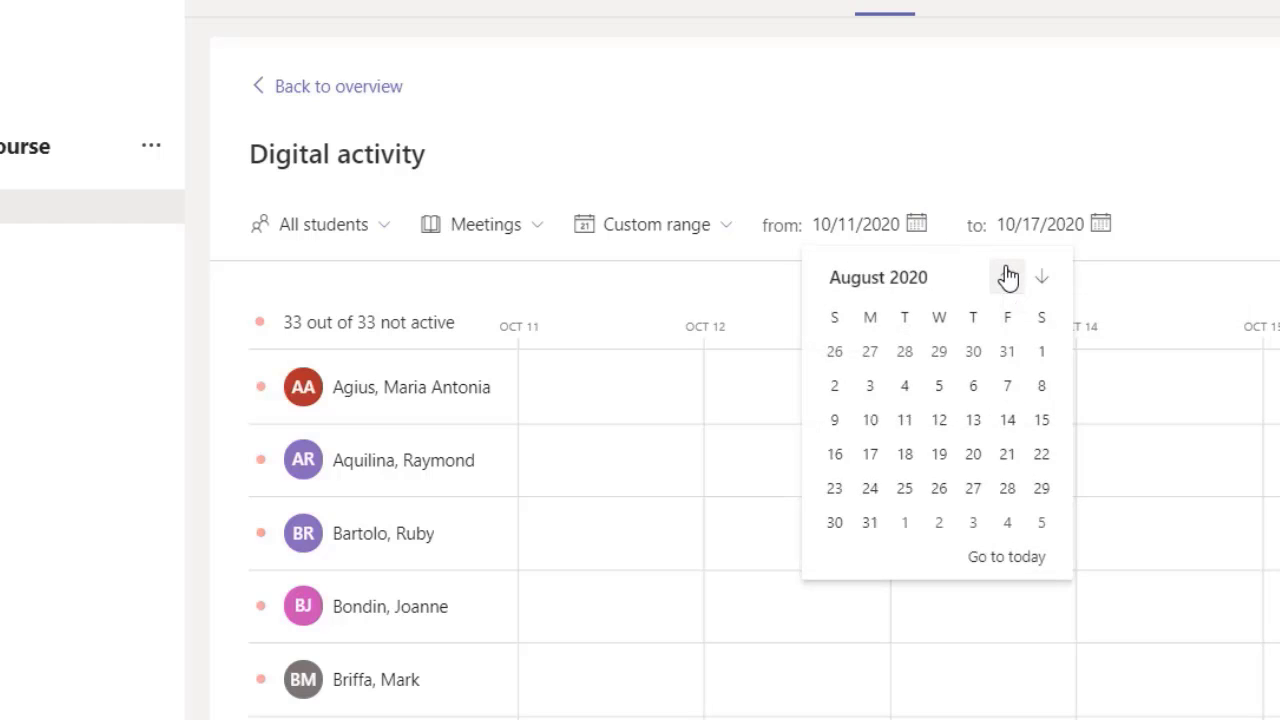
left_click(1041, 352)
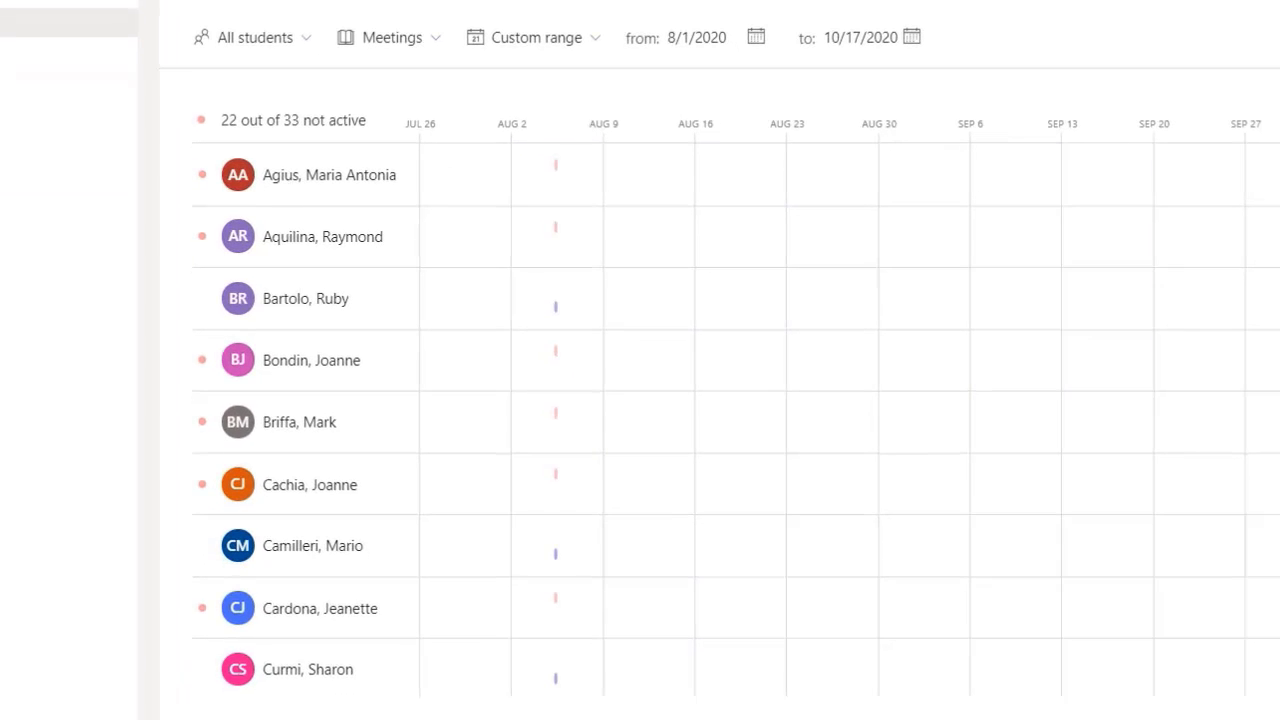
Step: Look through all students' meeting attendance and drill down to the week of August 2 to 9
scroll(736, 414, "down", 8)
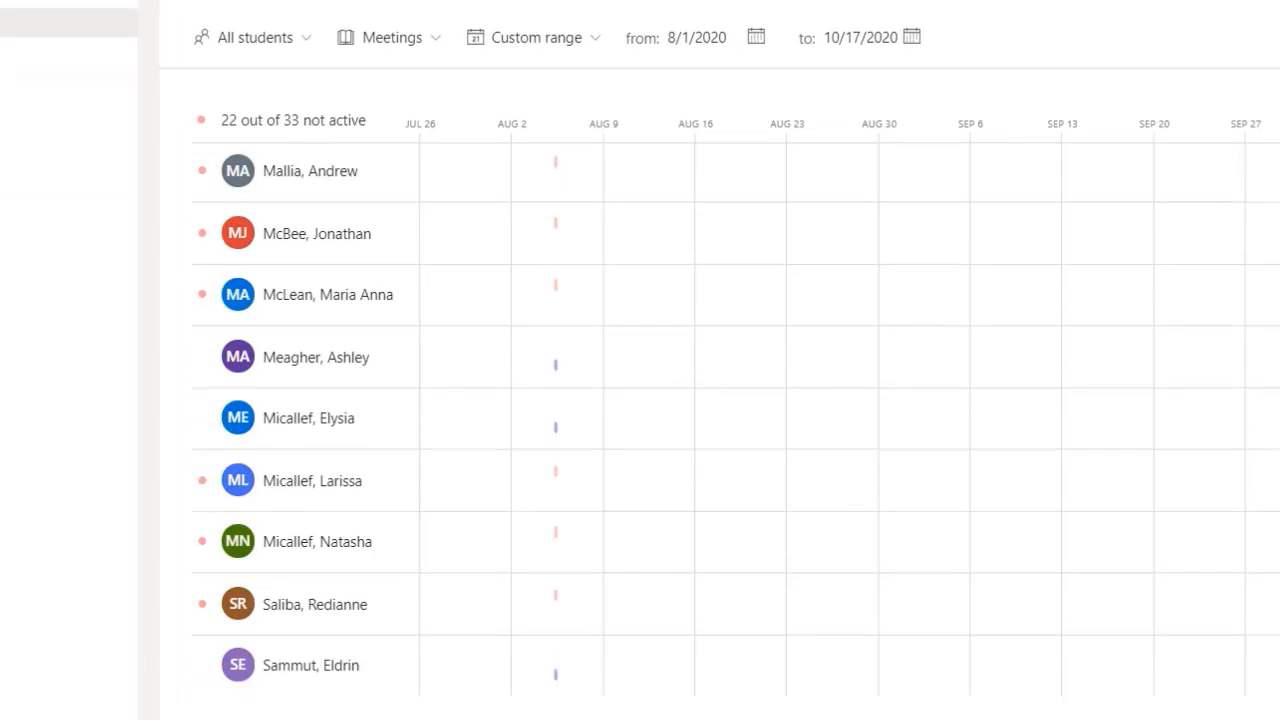
scroll(736, 419, "down", 5)
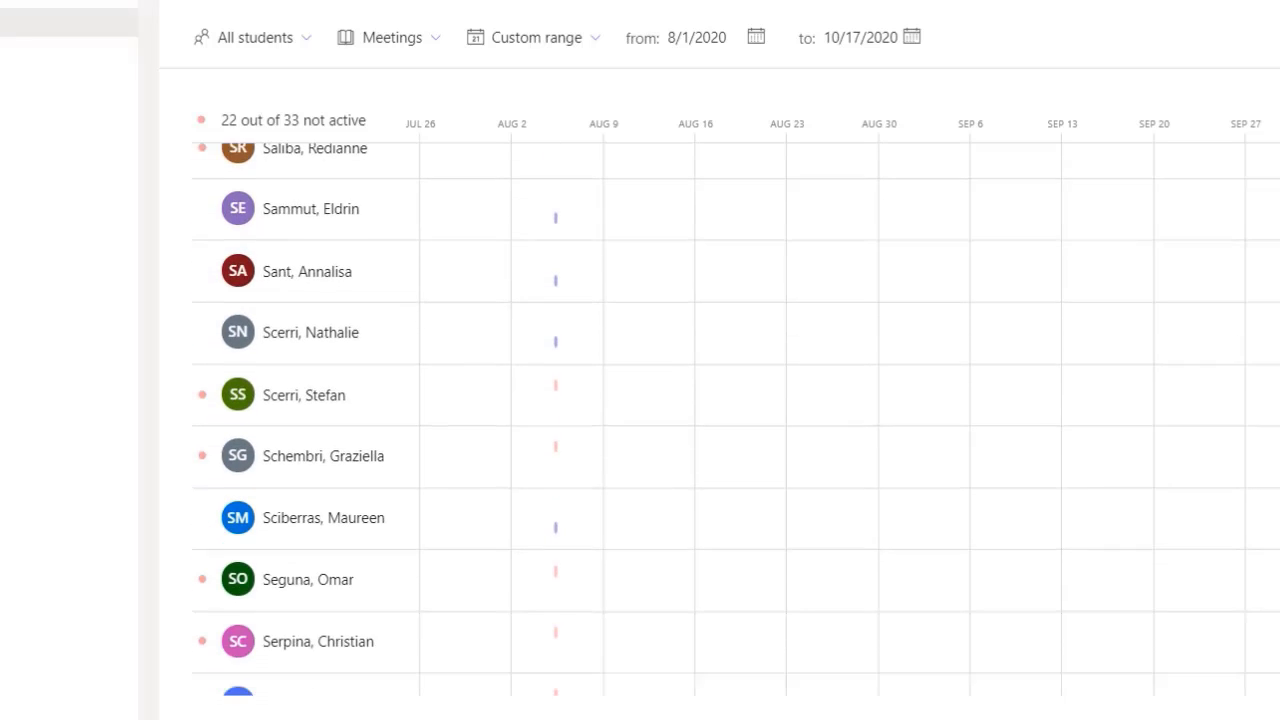
scroll(736, 419, "down", 3)
scroll(736, 419, "up", 5)
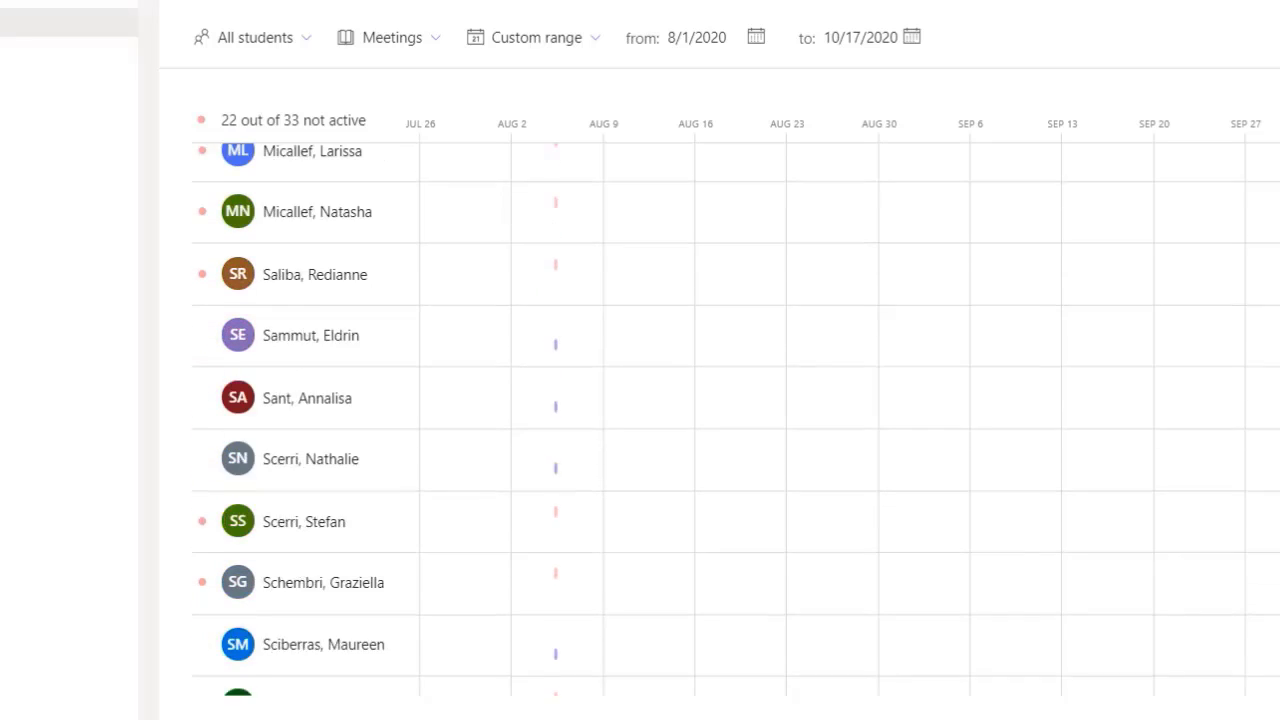
scroll(736, 419, "up", 10)
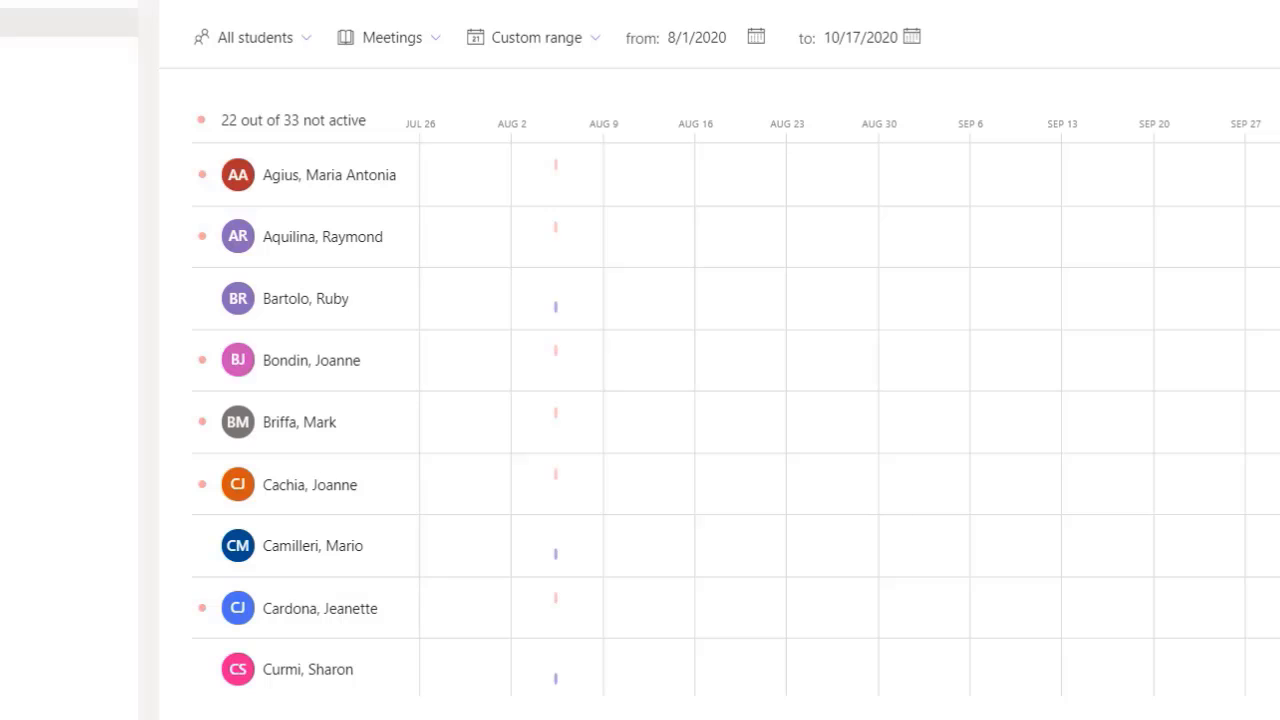
left_click(557, 314)
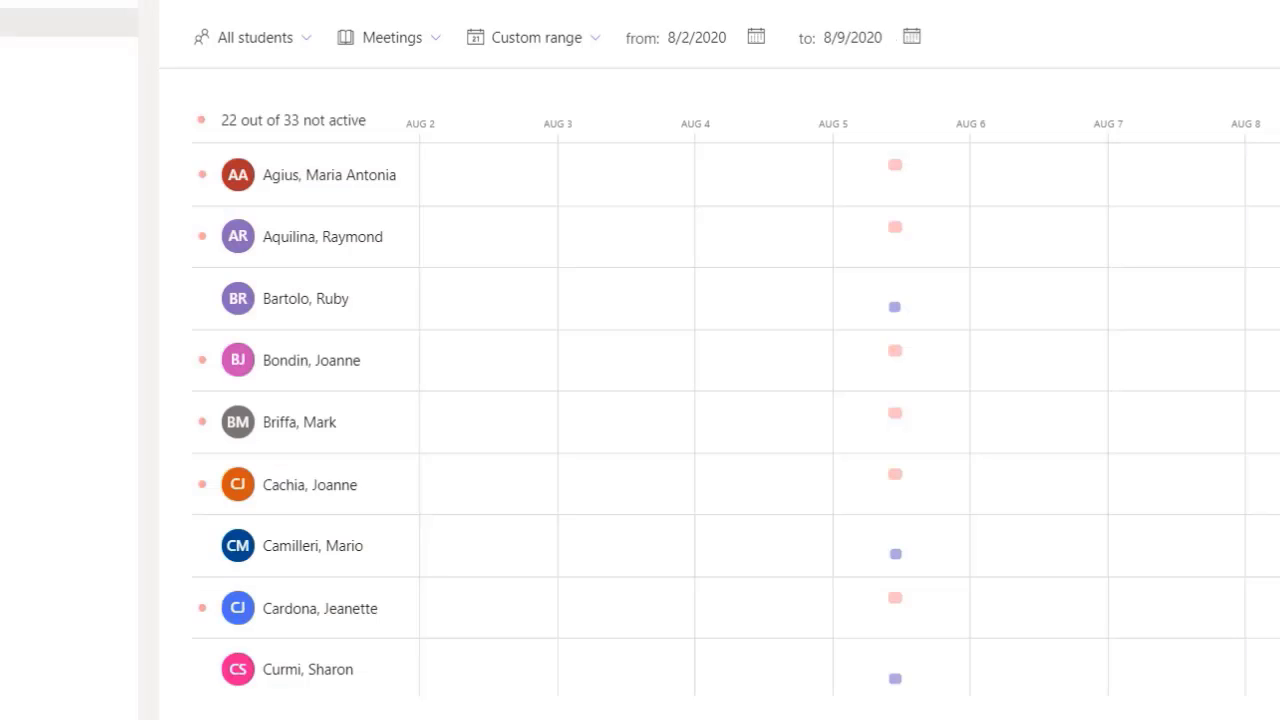
Step: Check the students' attendance for that week and drill down to the August 5 meeting
scroll(736, 419, "down", 6)
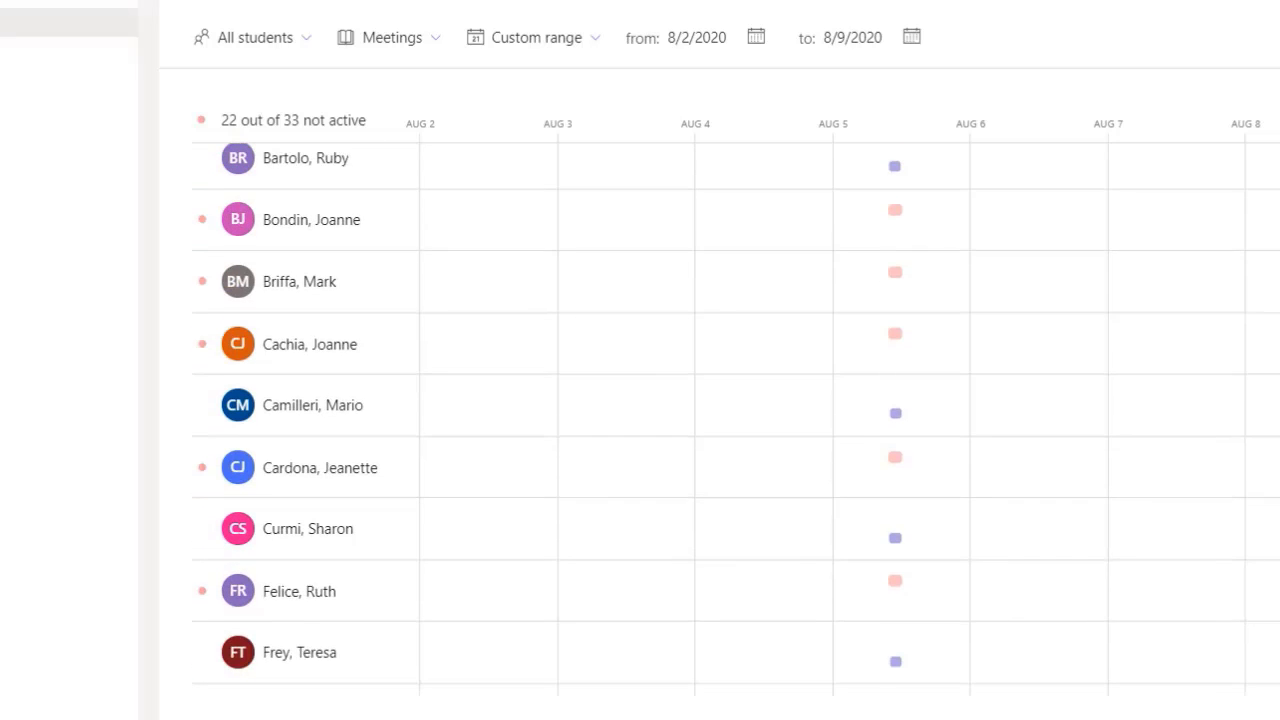
scroll(736, 419, "down", 4)
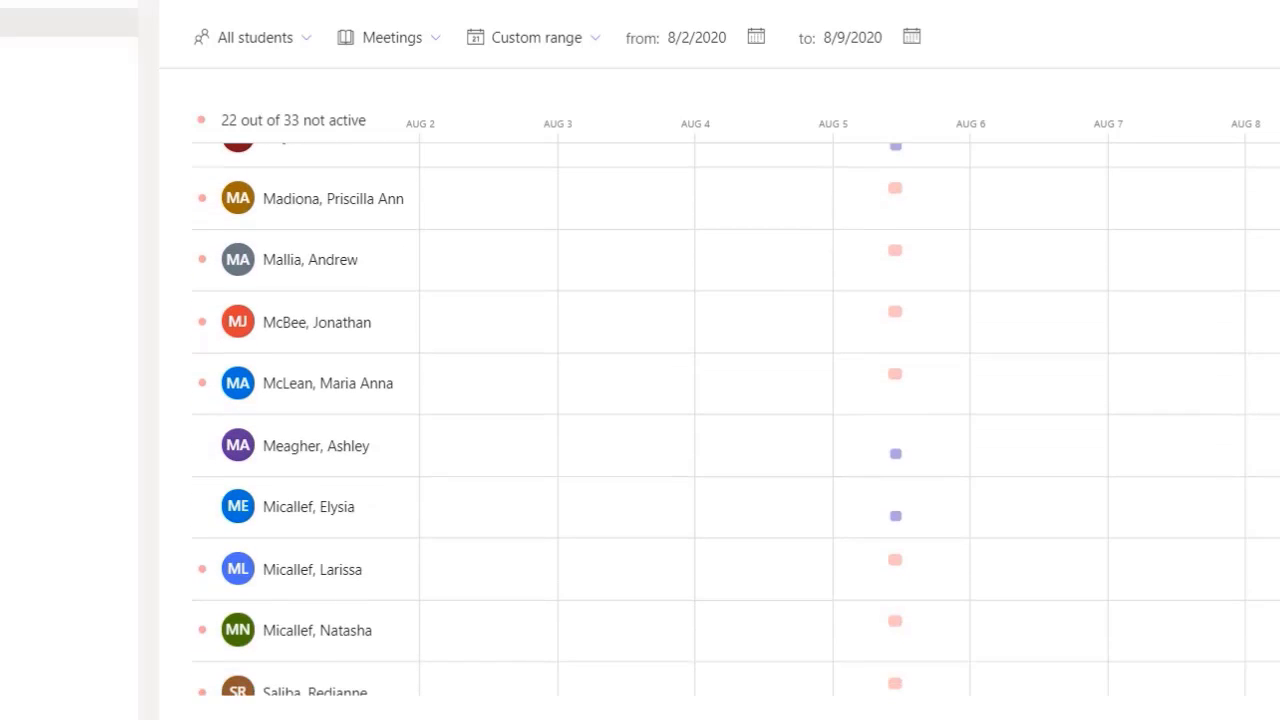
scroll(736, 419, "up", 10)
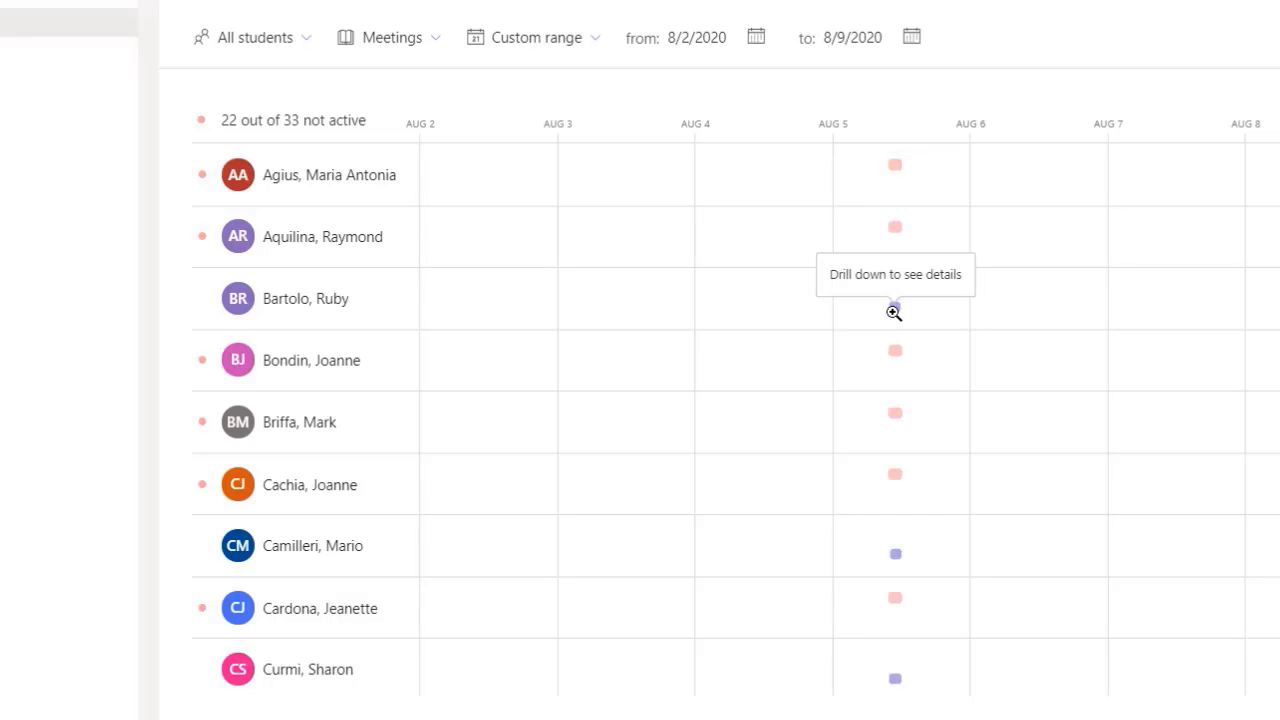
left_click(894, 313)
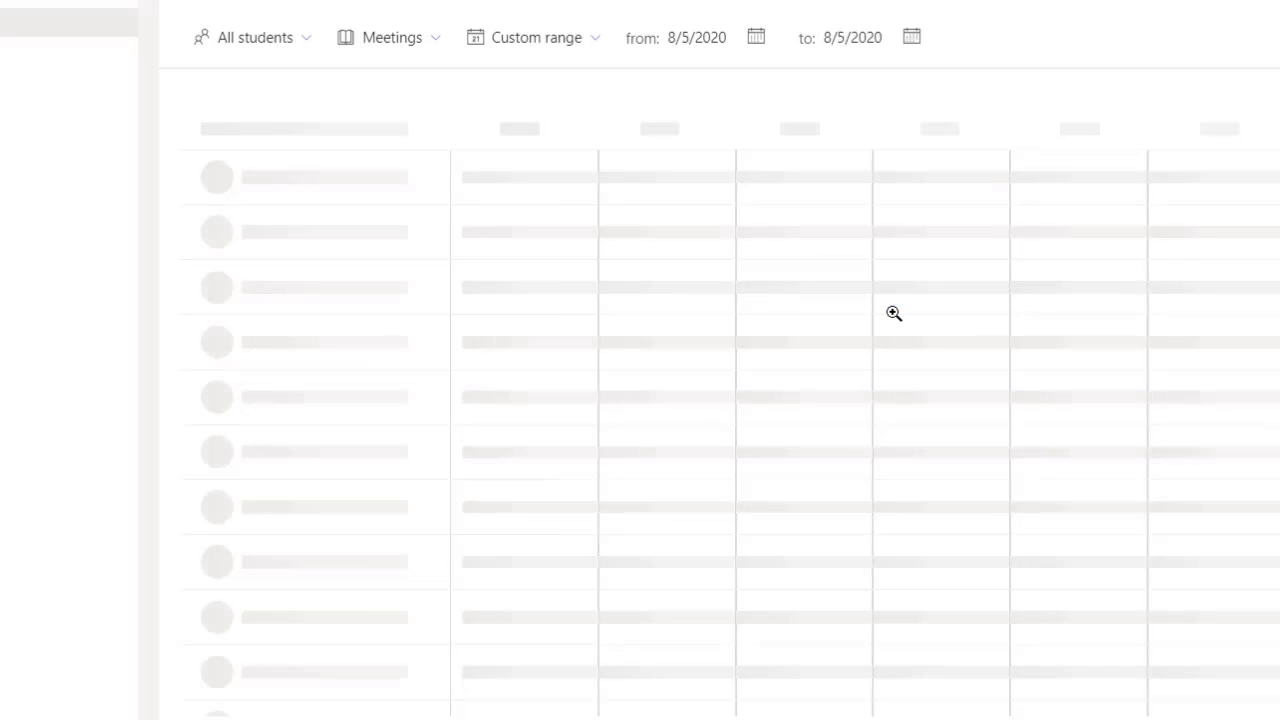
Step: Examine how long individual students attended the August 5 meeting, going through the student list
mouse_move(820, 311)
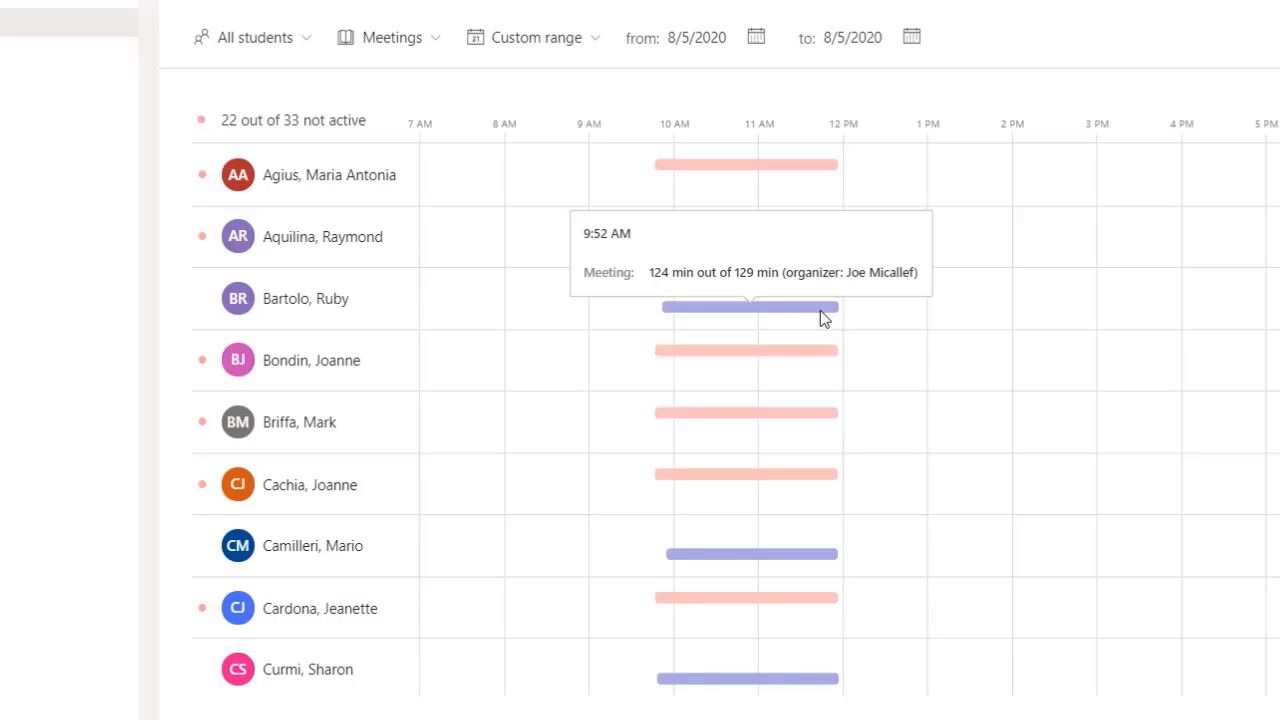
mouse_move(800, 176)
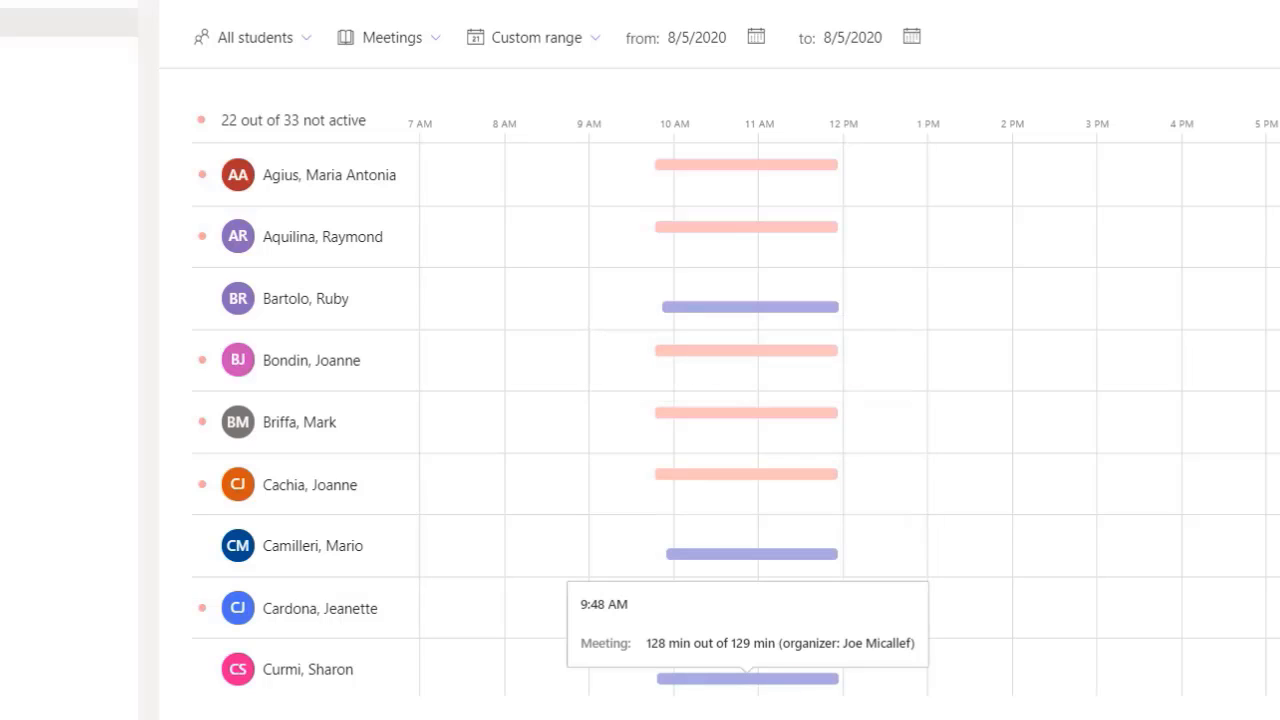
scroll(747, 680, "down", 5)
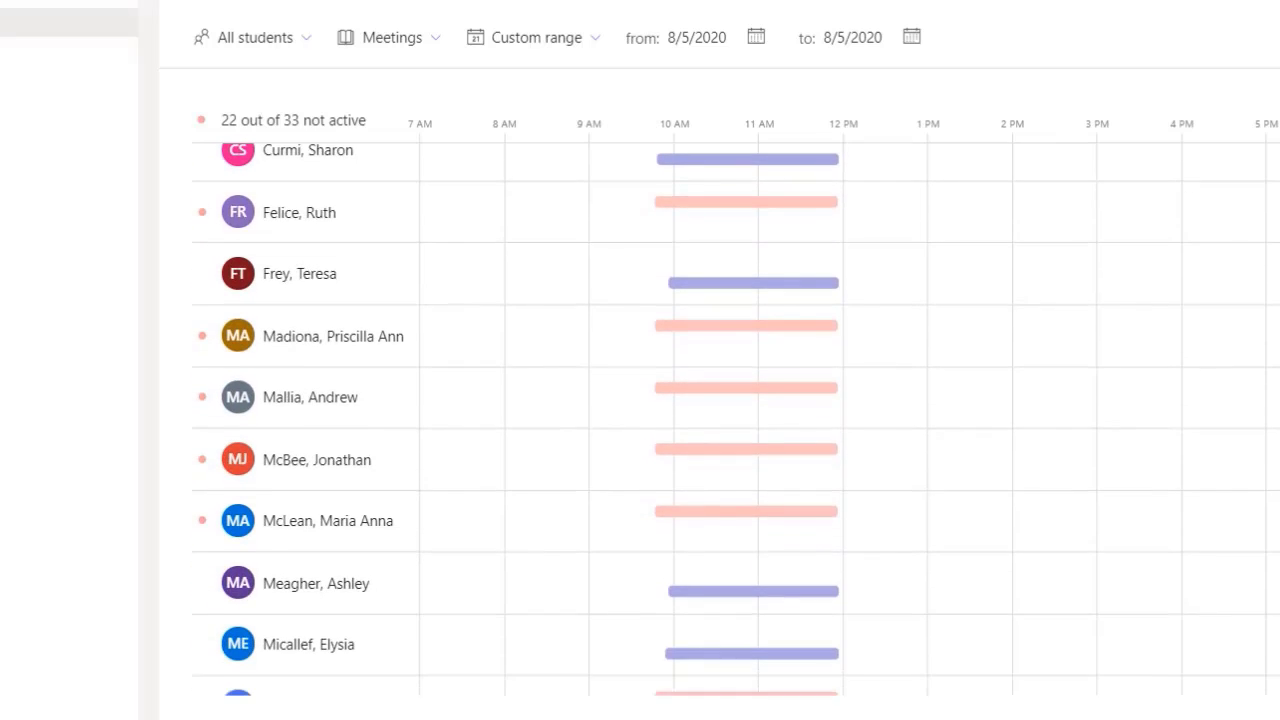
scroll(838, 350, "down", 3)
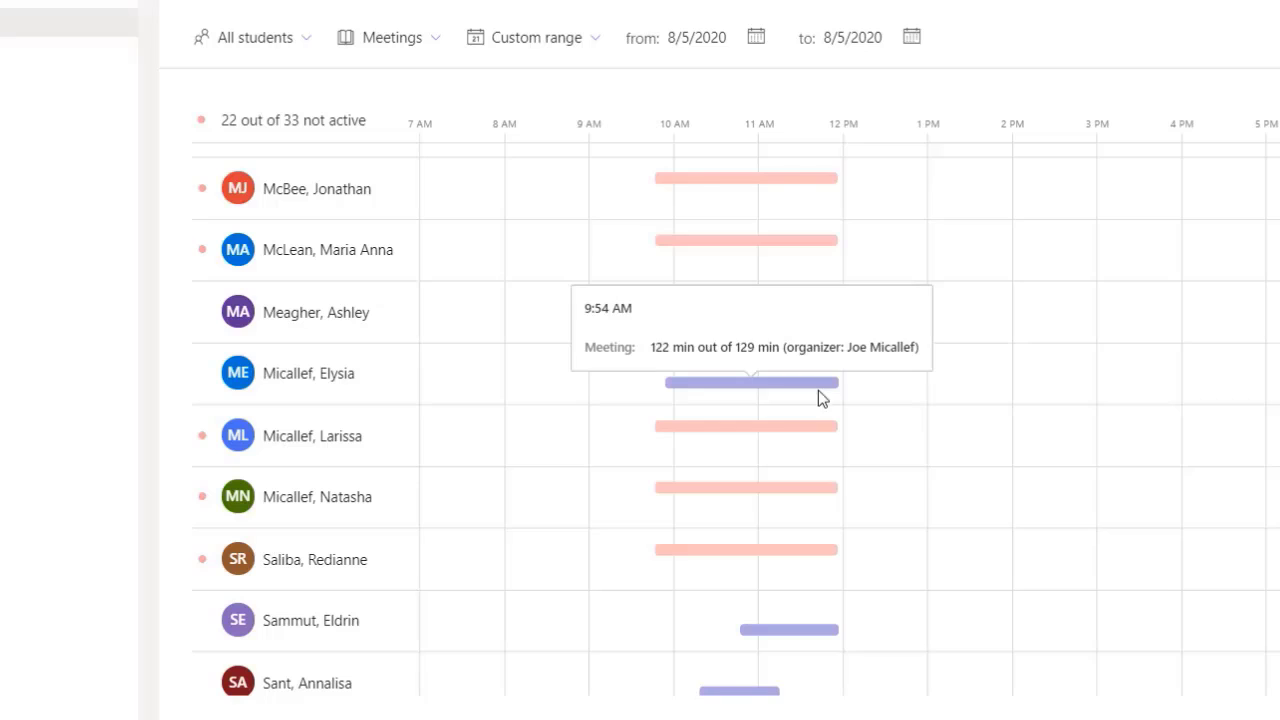
mouse_move(818, 427)
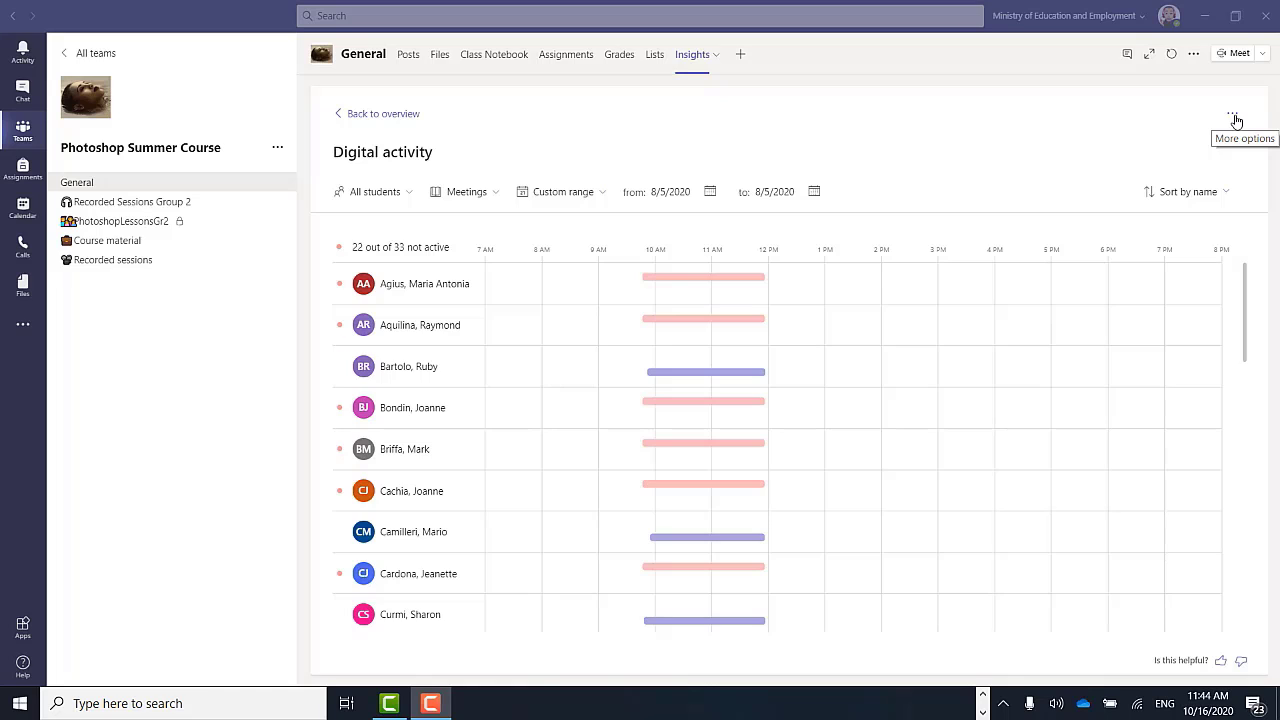
Step: Export the August 5 meeting activity to Excel
left_click(1234, 117)
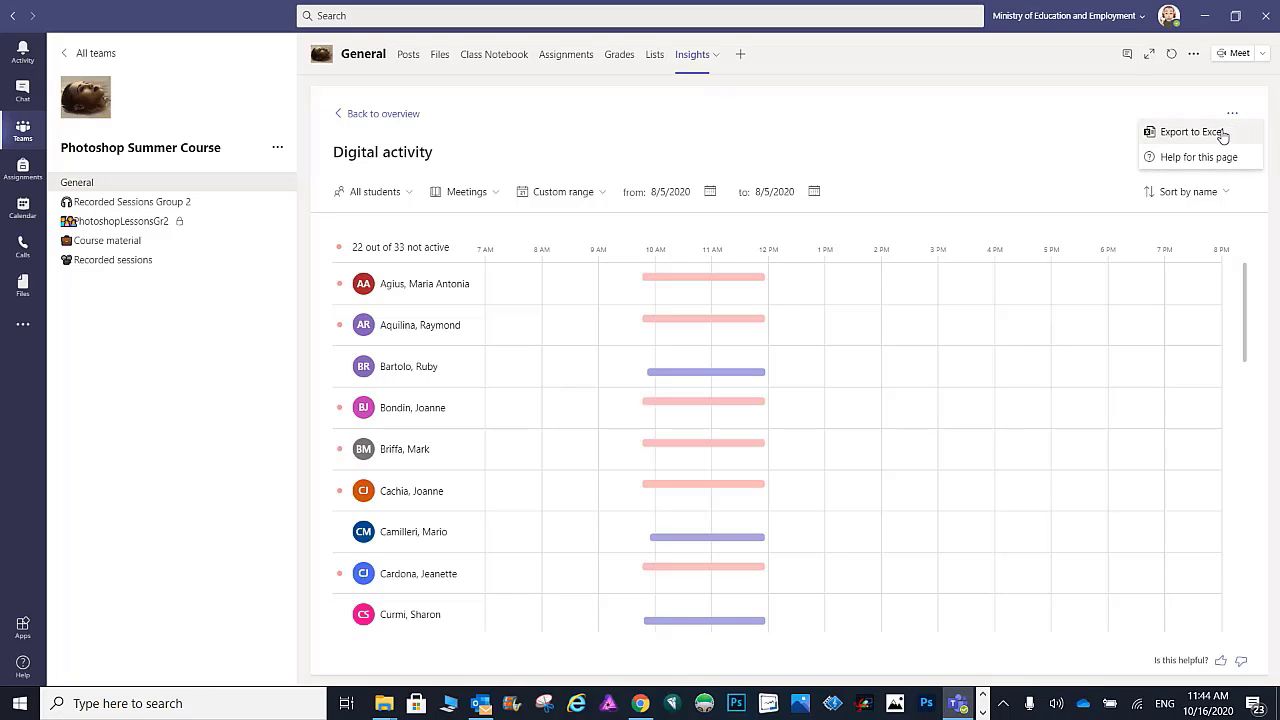